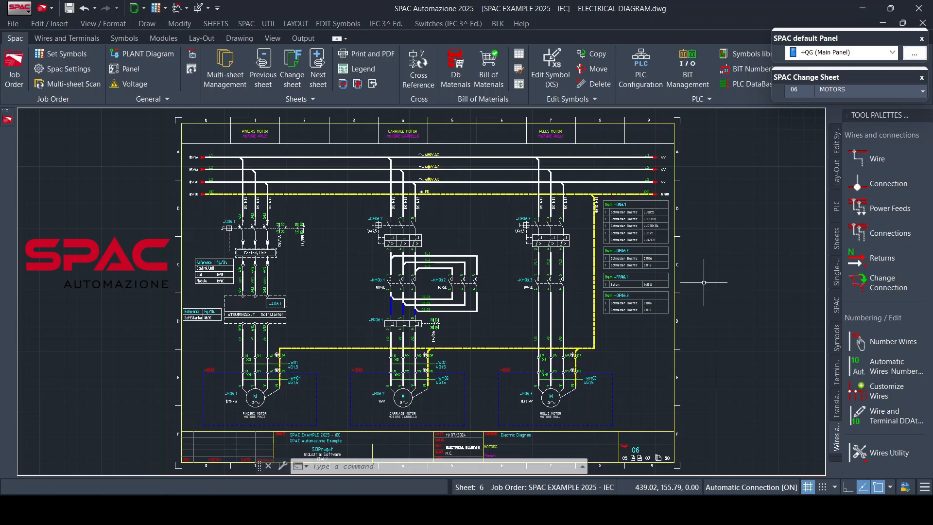
Page through the electrical diagram's sheets from 06 Motors to 10 Inverter, examining each circuit
type("-")
key("Return")
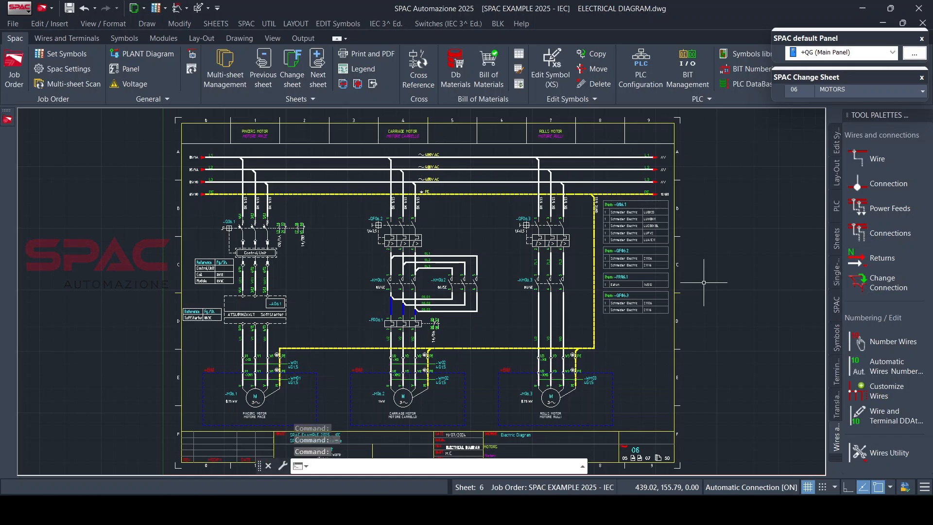
type("+")
key("Return")
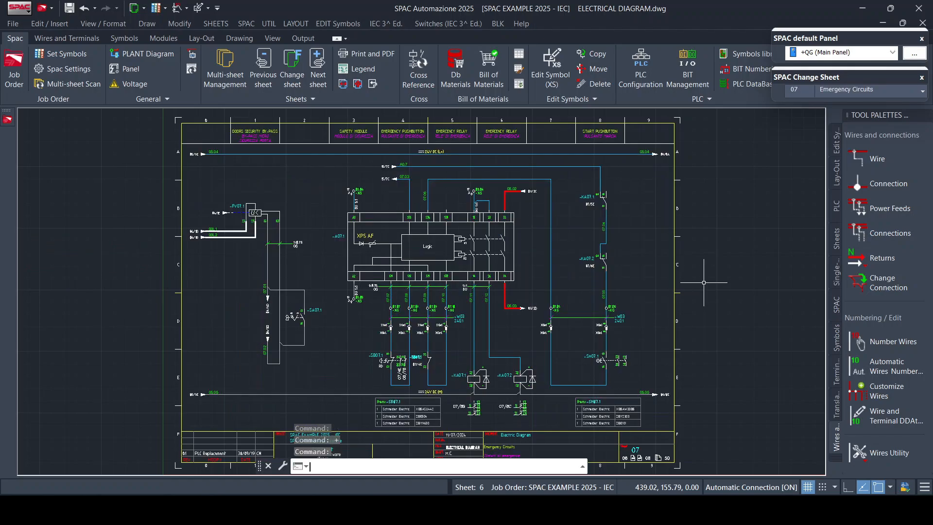
type("+")
key("Return")
type("+")
key("Return")
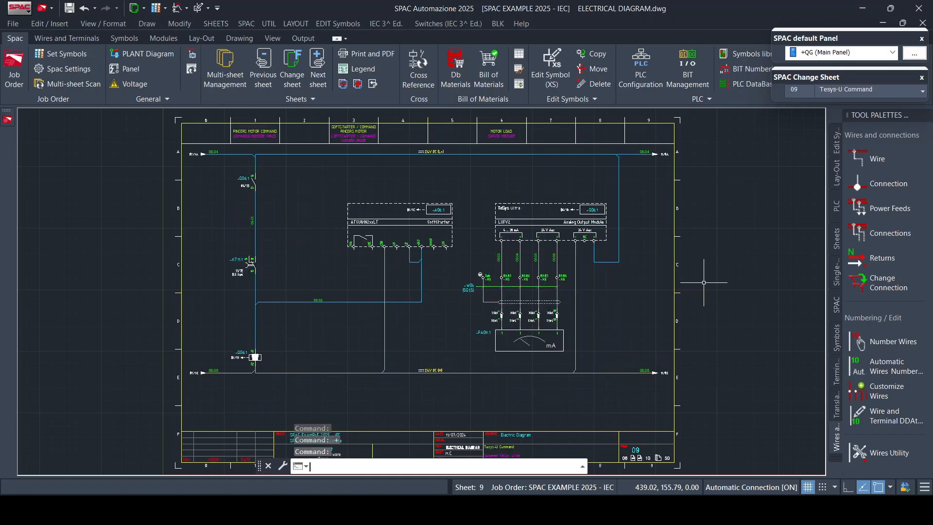
type("+")
key("Return")
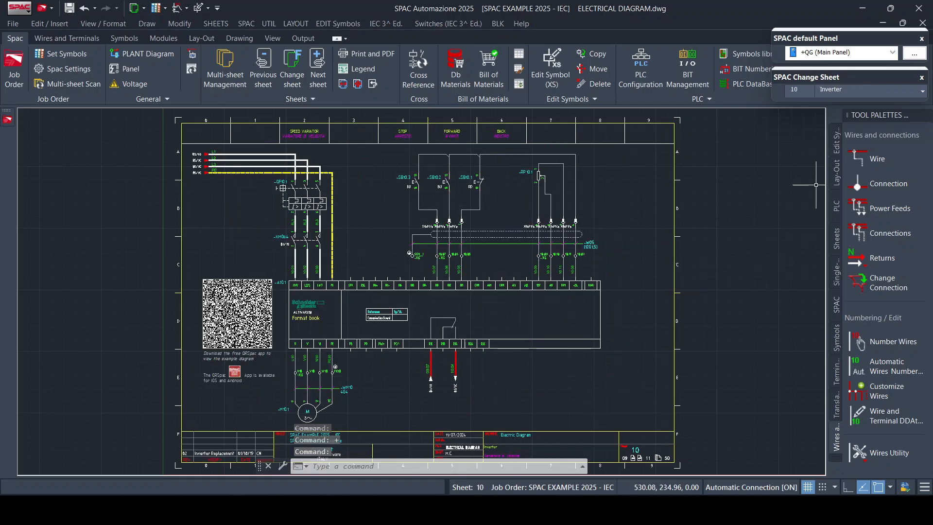
Open sheet 21 Terminal Strip, which holds the motor terminal strips
left_click(921, 91)
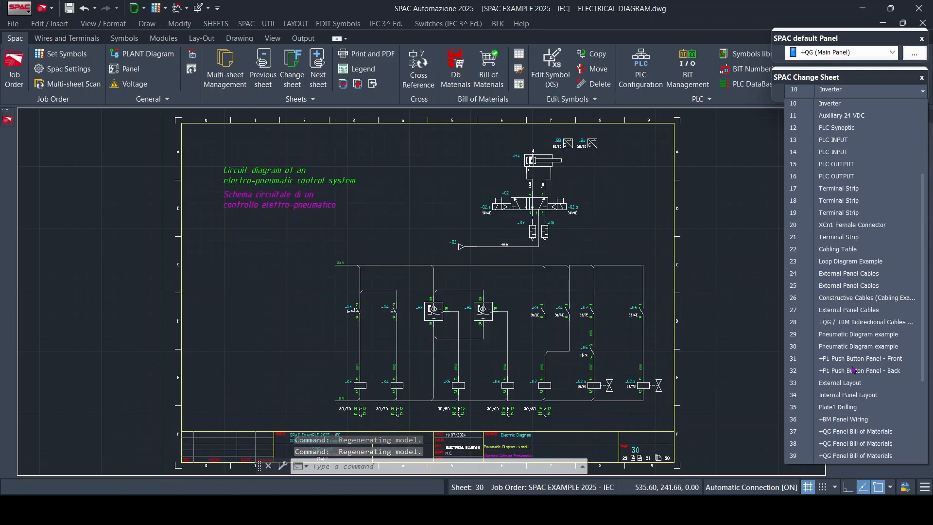
scroll(854, 335, "down", 2)
scroll(852, 287, "up", 2)
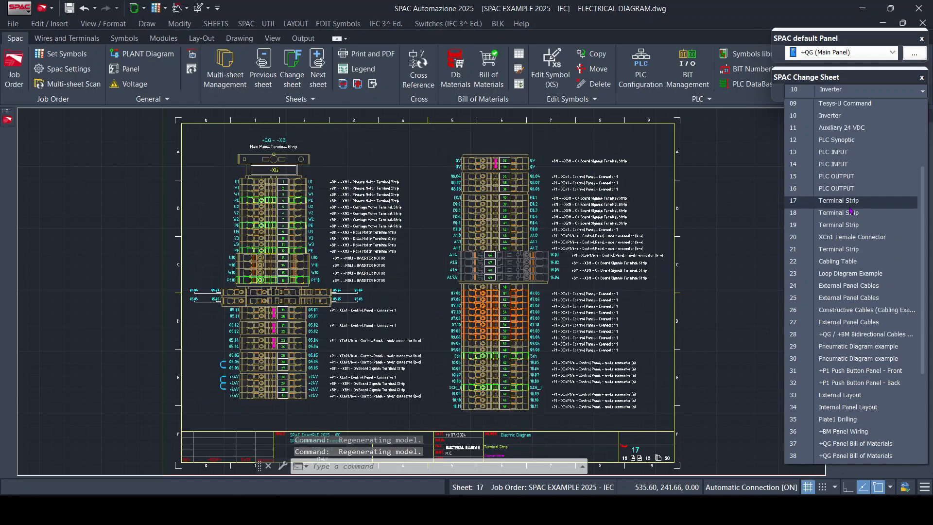
left_click(849, 249)
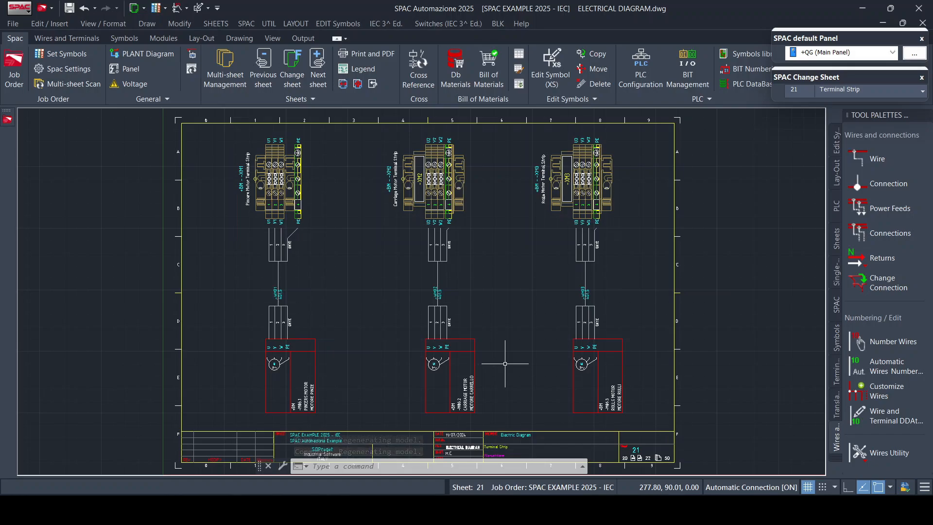
scroll(395, 250, "up", 5)
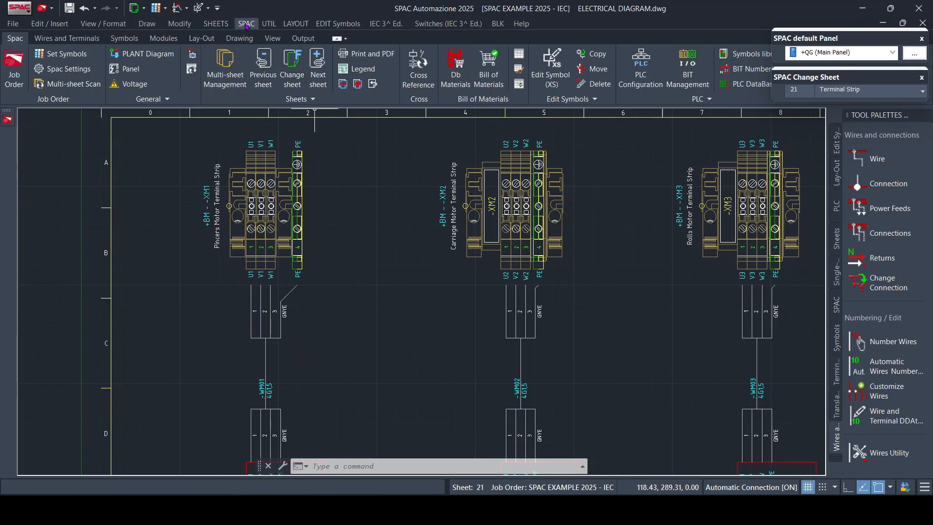
Open terminal strip -XM1 (Pincers Motor Terminal Strip) of panel +BM for editing and export it to the Weidmüller Configurator
left_click(246, 24)
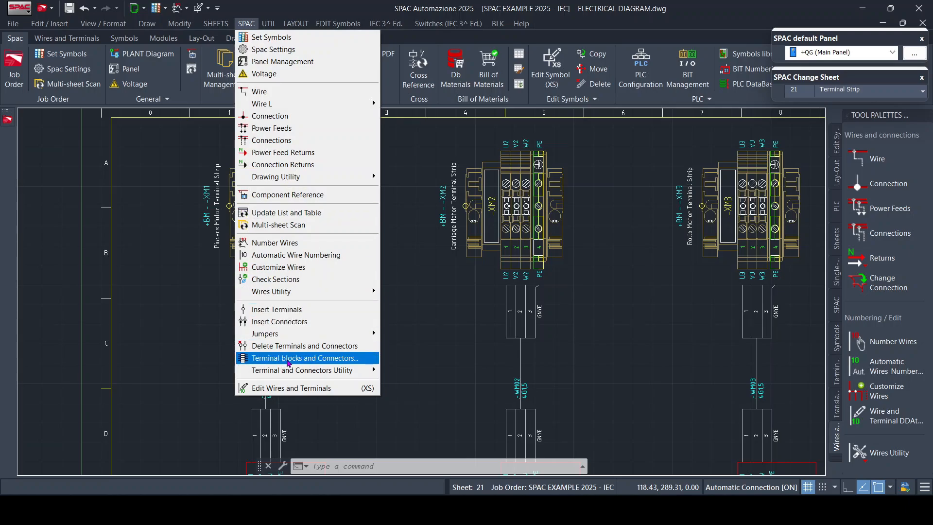
left_click(311, 363)
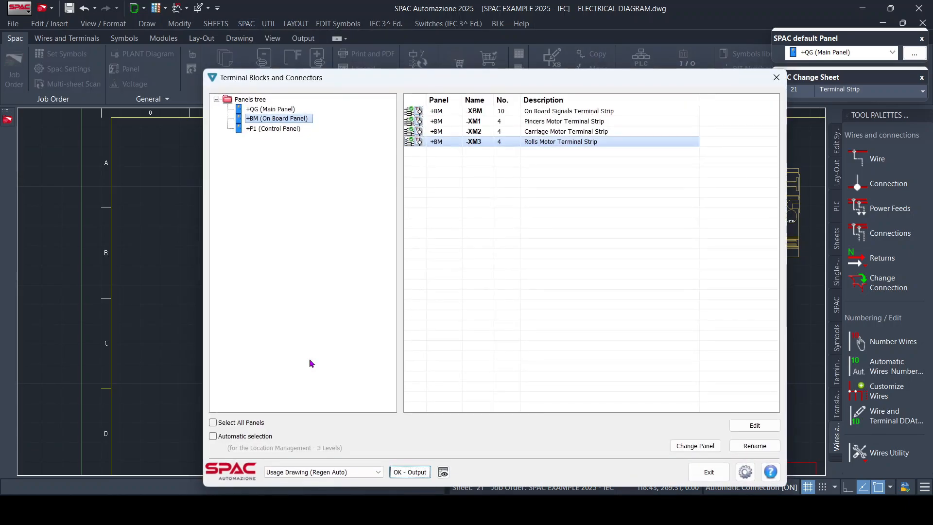
left_click(481, 123)
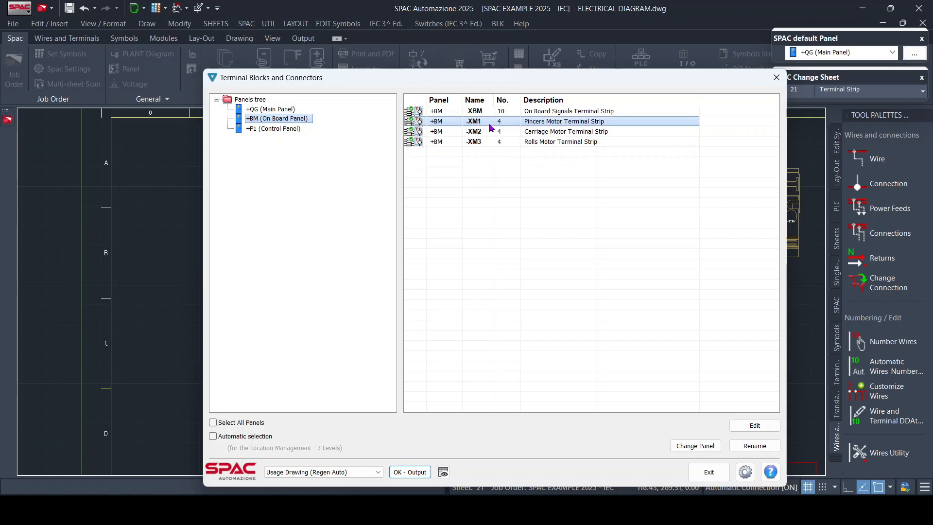
left_click(744, 429)
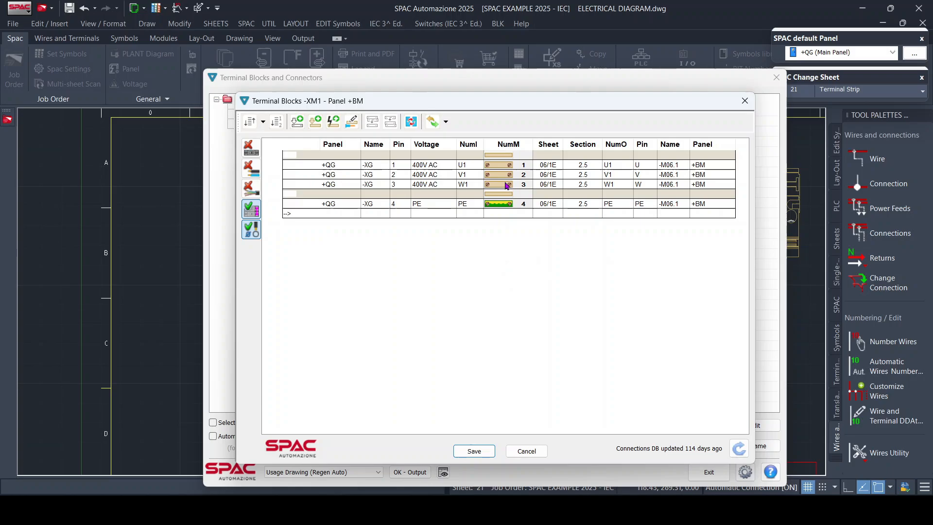
left_click(446, 122)
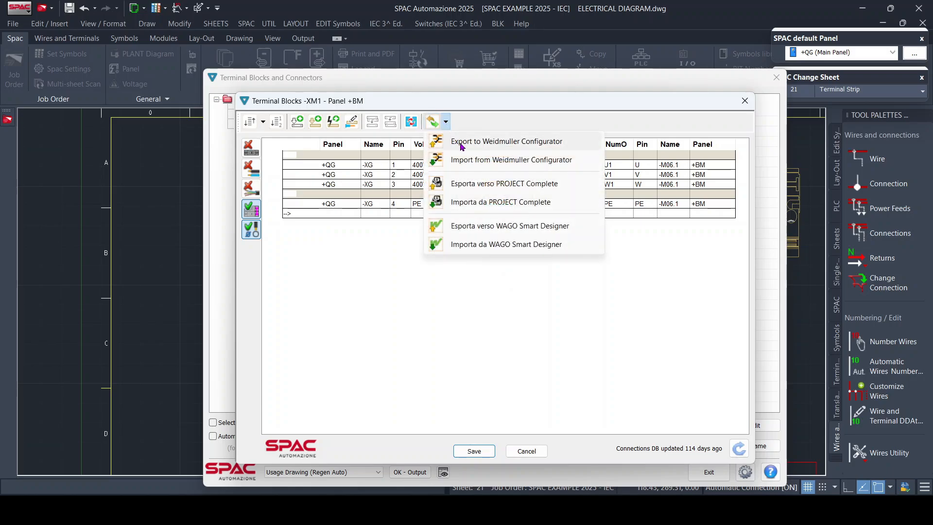
left_click(512, 143)
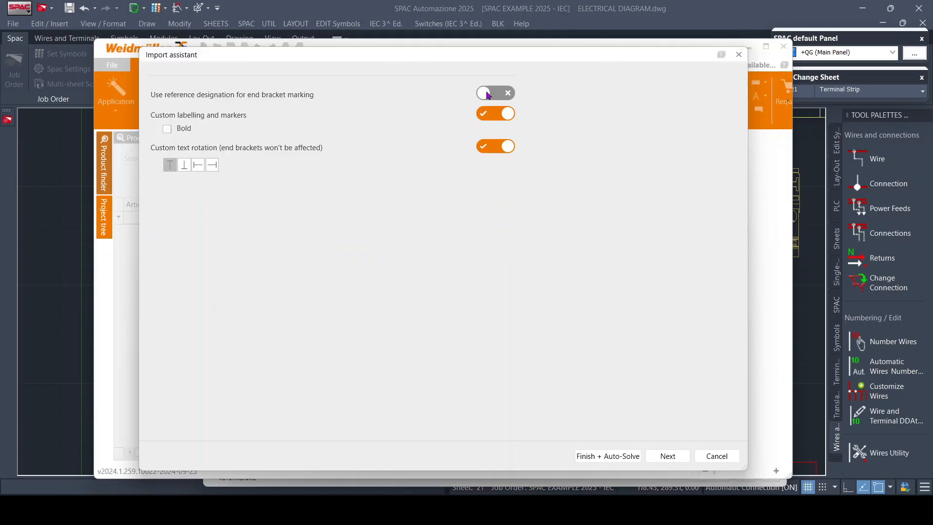
Enable reference designation for end bracket marking, finish the import with Auto-Solve, and verify the mounting rail
left_click(487, 94)
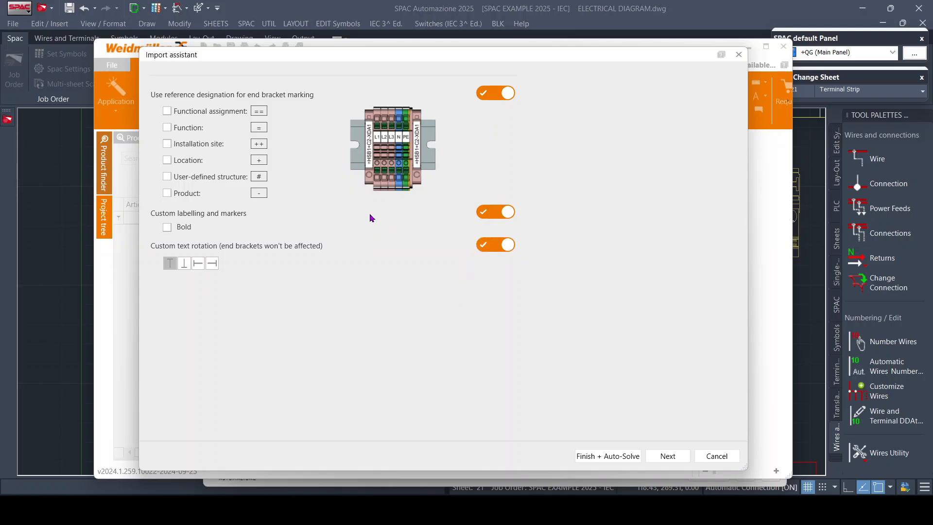
left_click(605, 459)
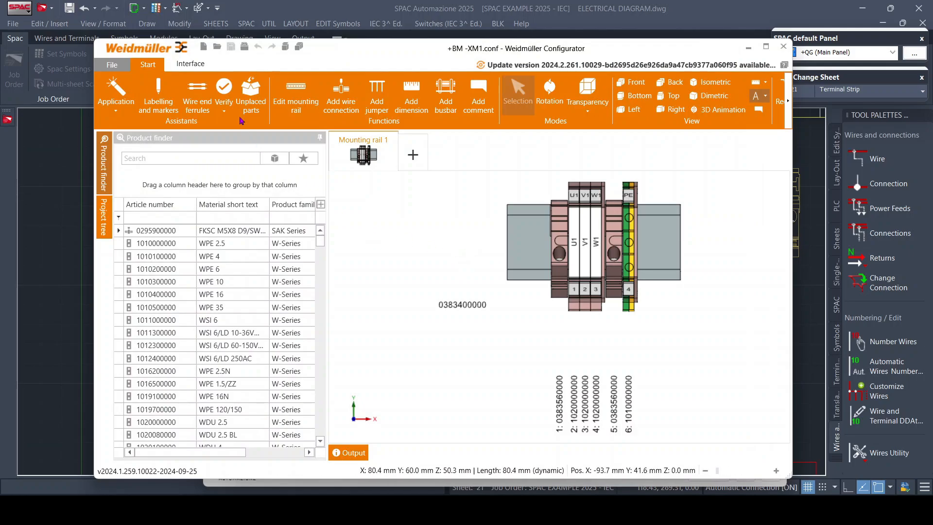
left_click(225, 88)
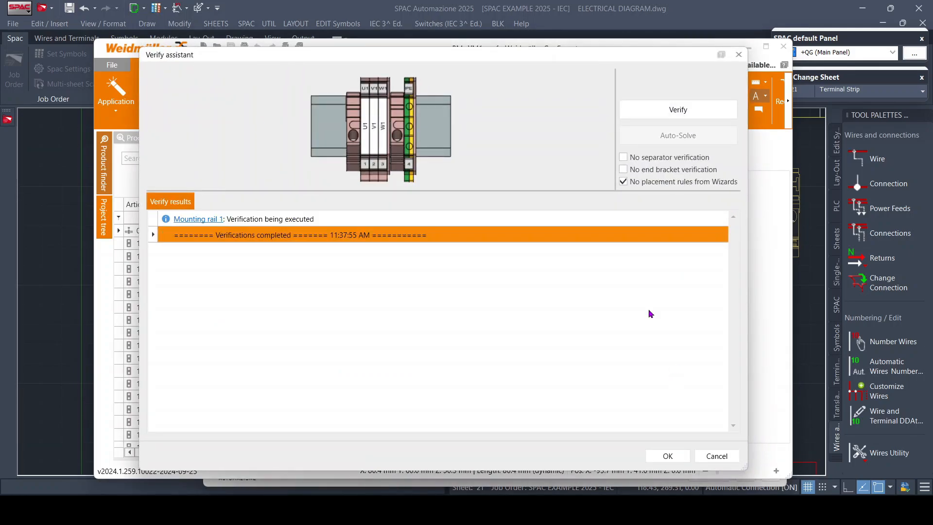
left_click(667, 456)
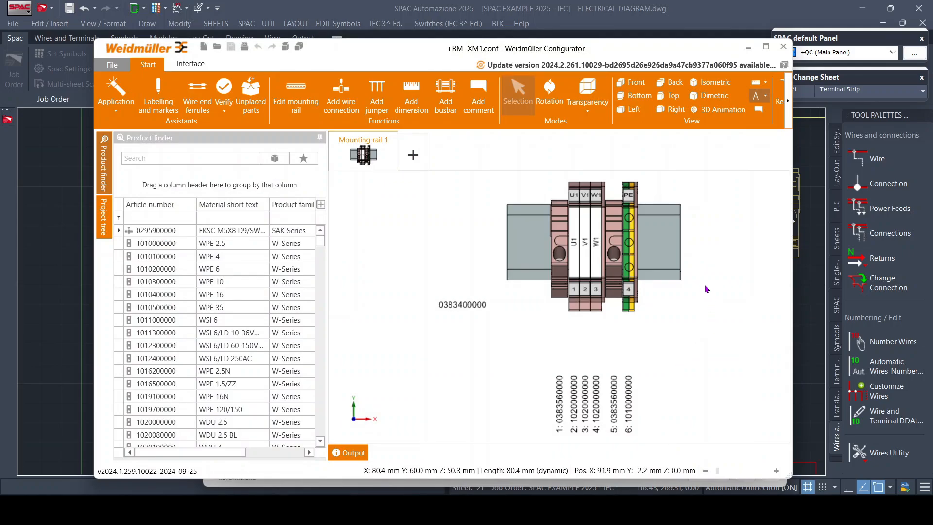
scroll(287, 382, "down", 1)
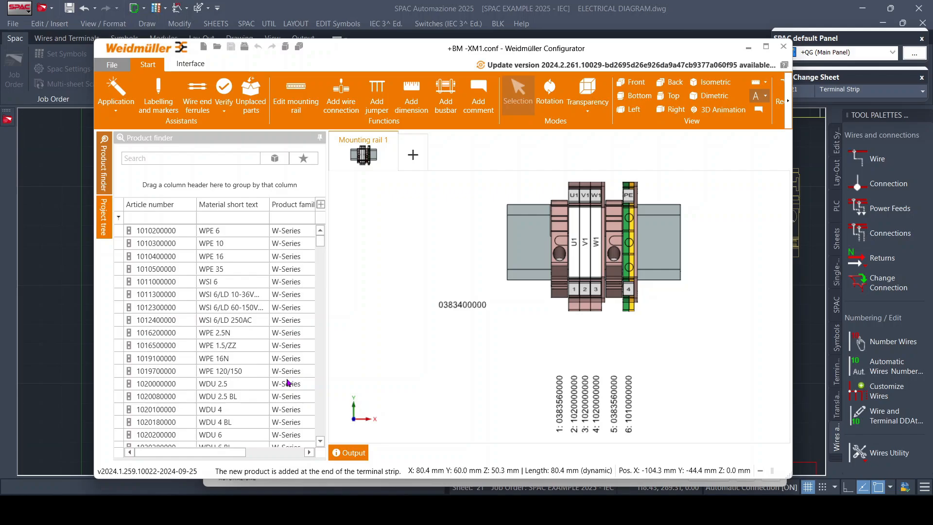
left_click(220, 384)
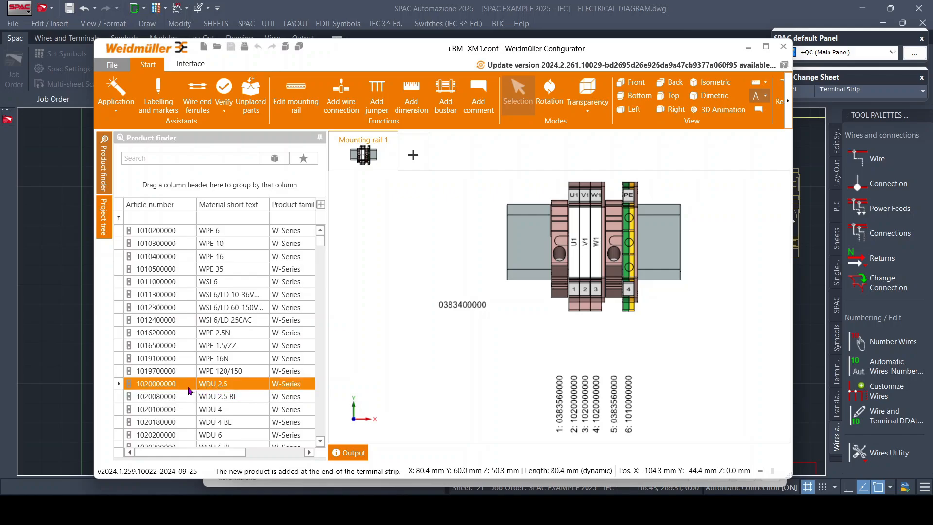
right_click(208, 386)
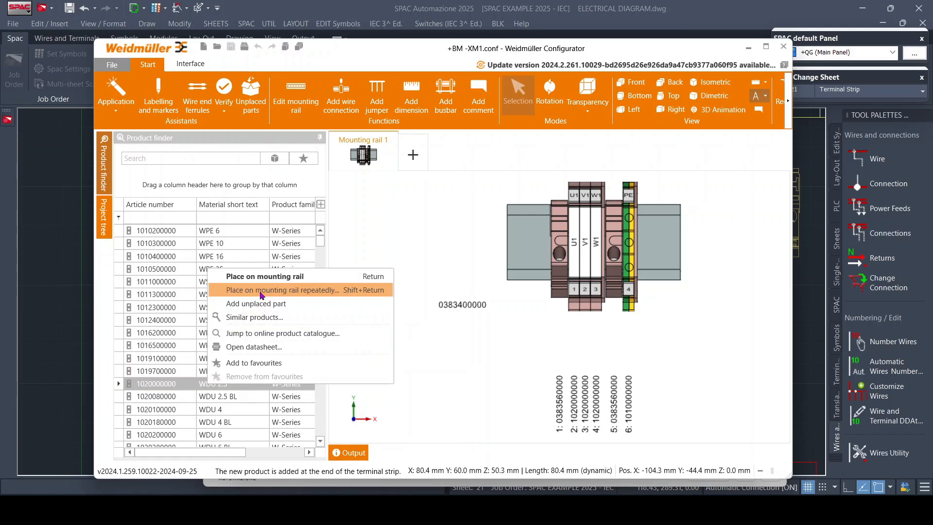
left_click(301, 293)
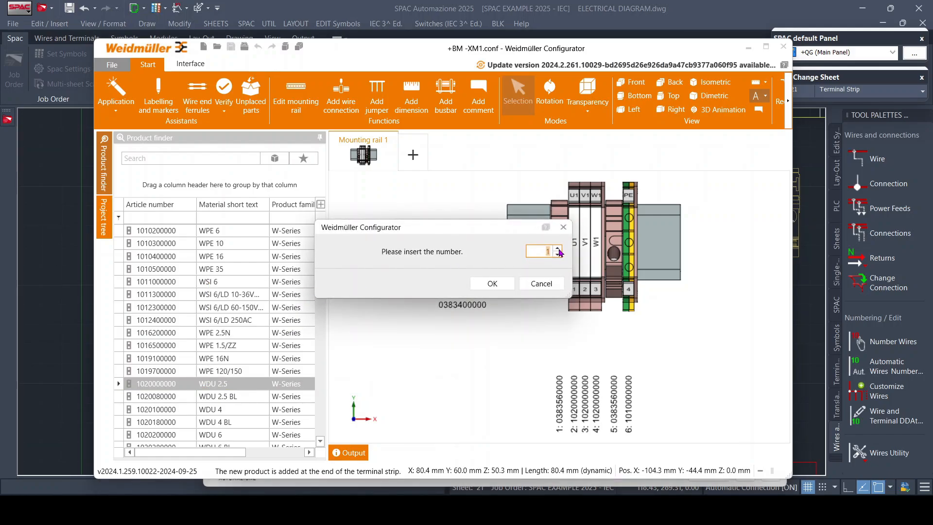
left_click(492, 283)
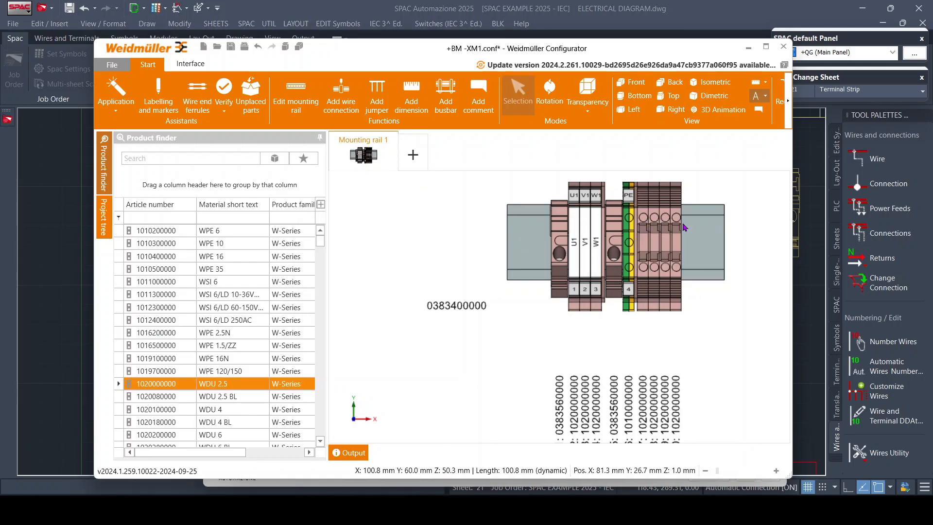
Export the configured strip to SDProget as a WMCtoSPAC file named result, and switch back to SPAC Automazione
left_click(187, 66)
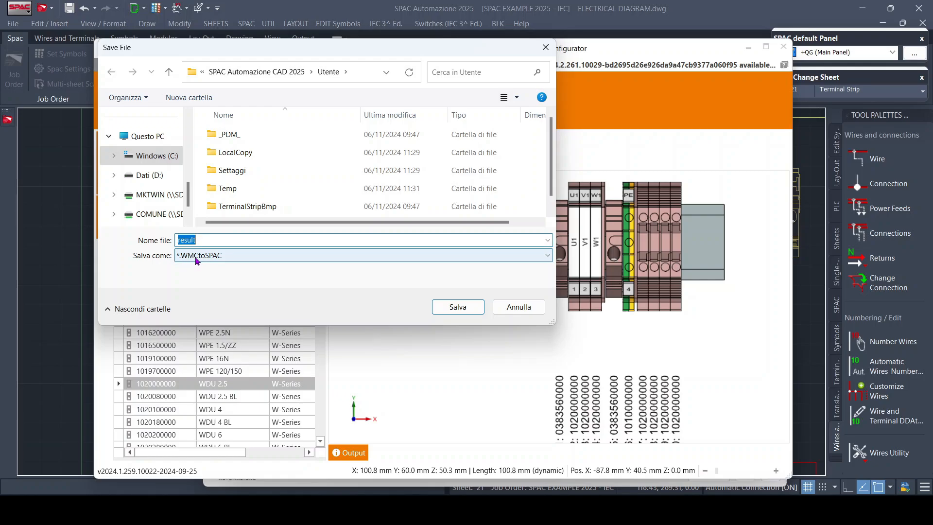
left_click(456, 307)
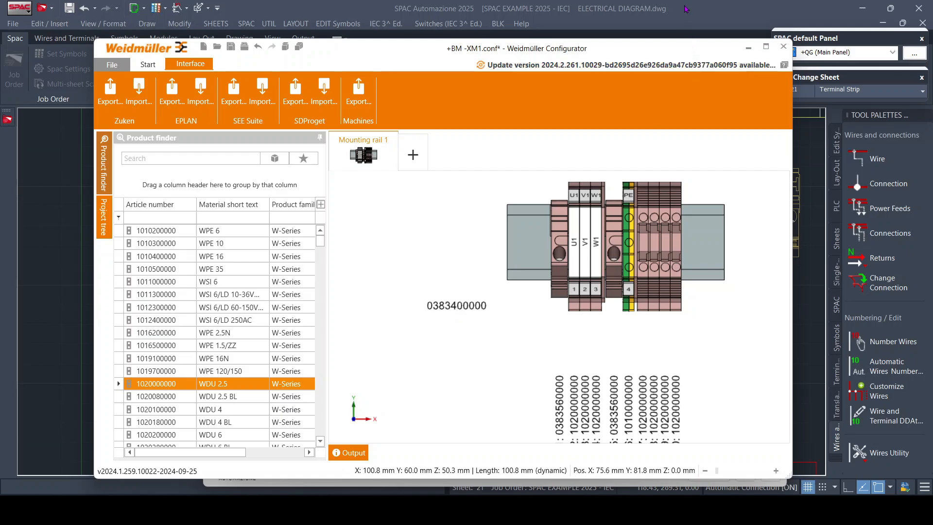
left_click(685, 9)
Import result.WMCtoSPAC from the Weidmüller Configurator into terminal block -XM1, save it, and exit terminal block management
left_click(446, 123)
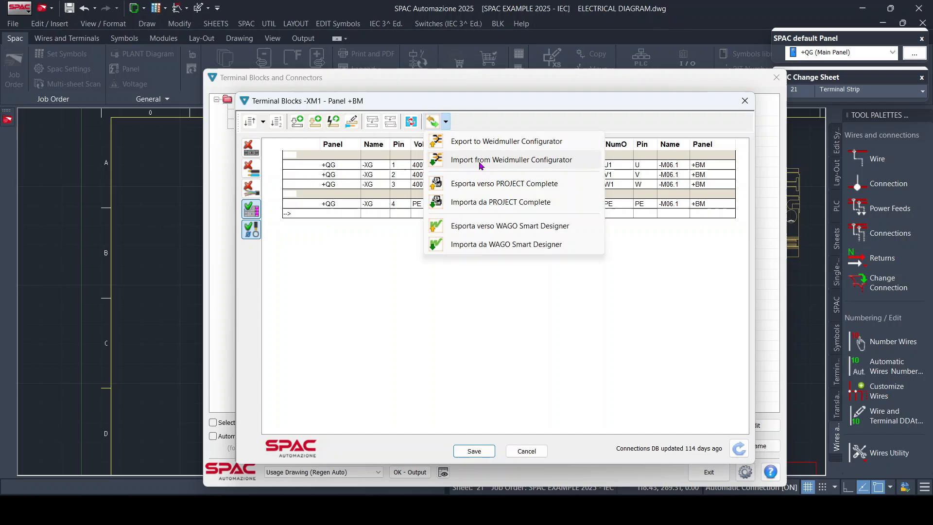
left_click(518, 160)
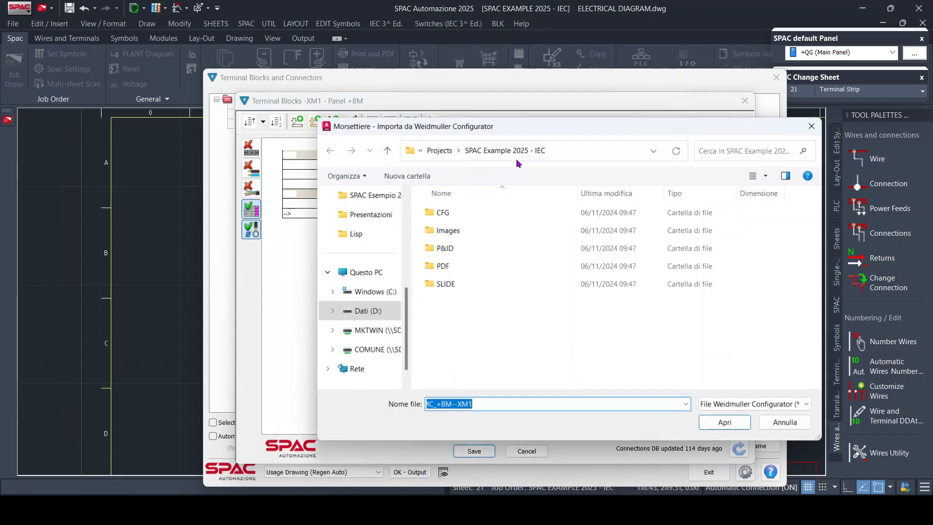
left_click(467, 303)
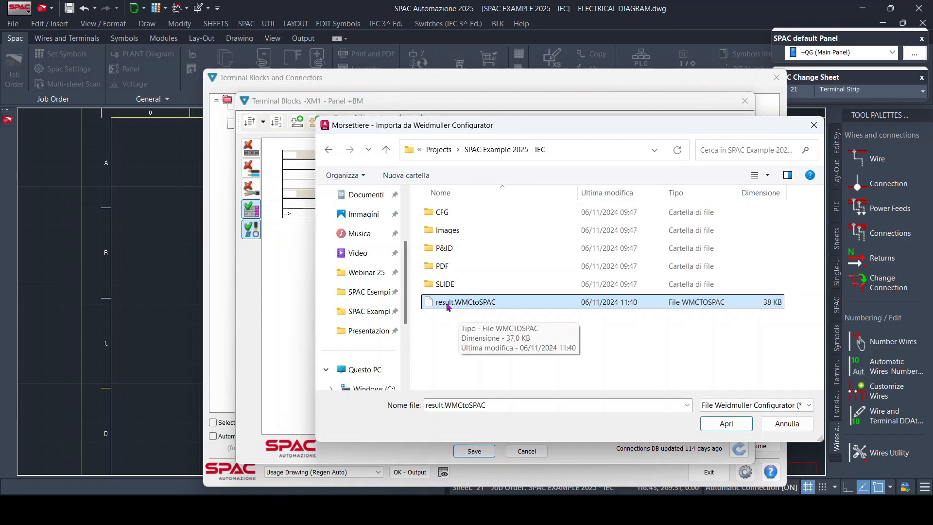
left_click(706, 423)
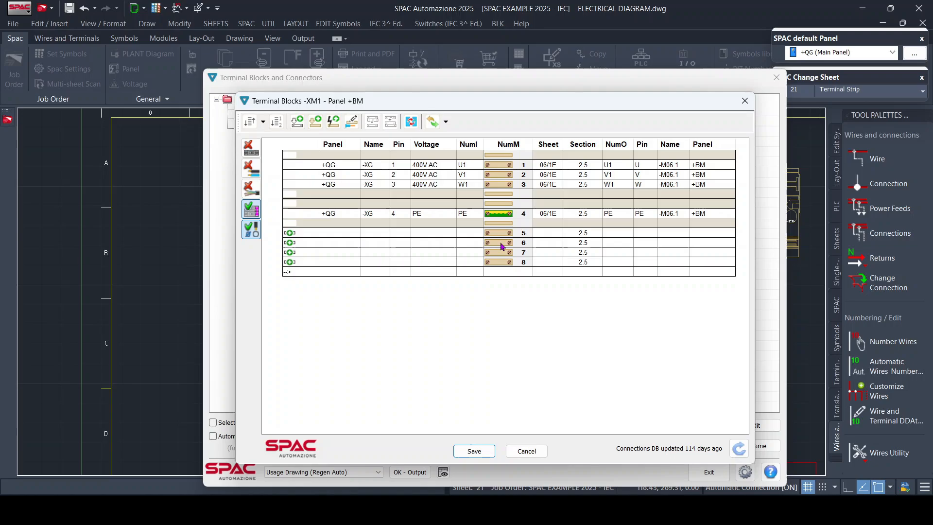
left_click(473, 450)
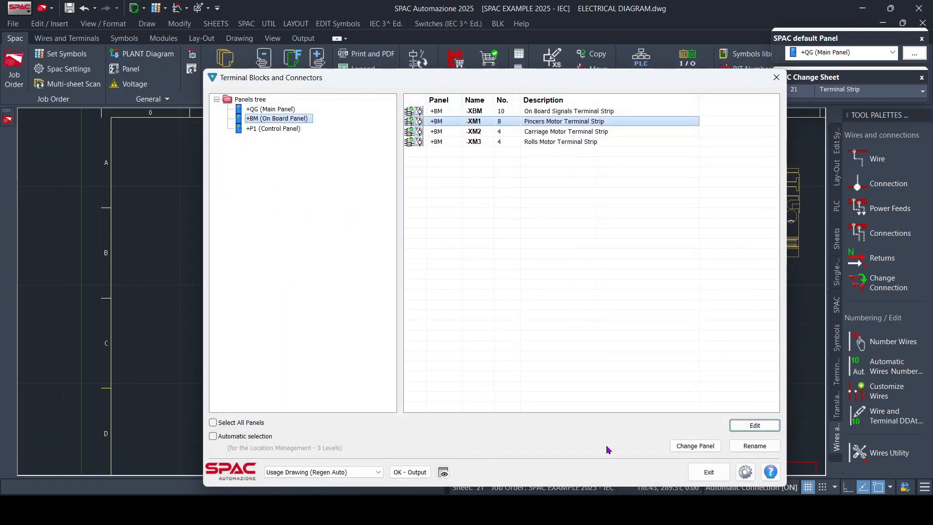
left_click(709, 471)
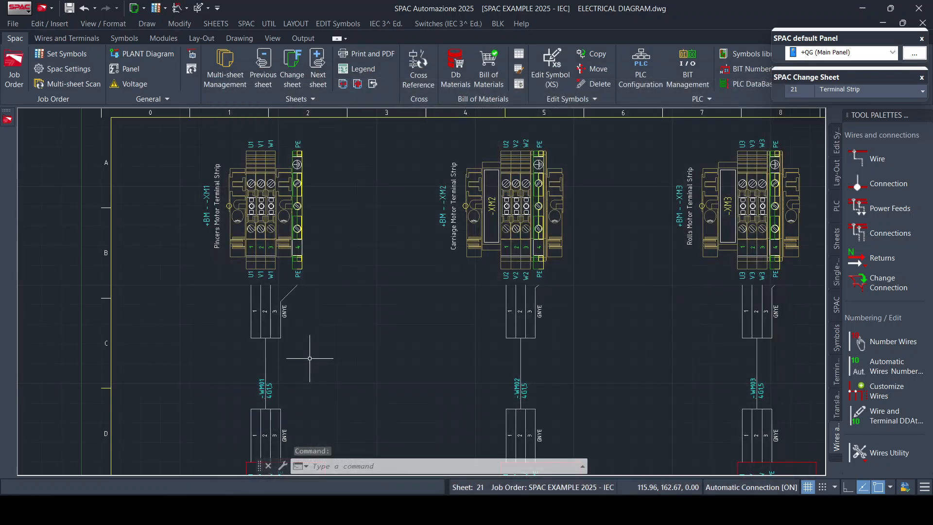
Update the drawn output of the -XM1 Pincers Motor Terminal Strip on sheet 21
scroll(228, 206, "up", 2)
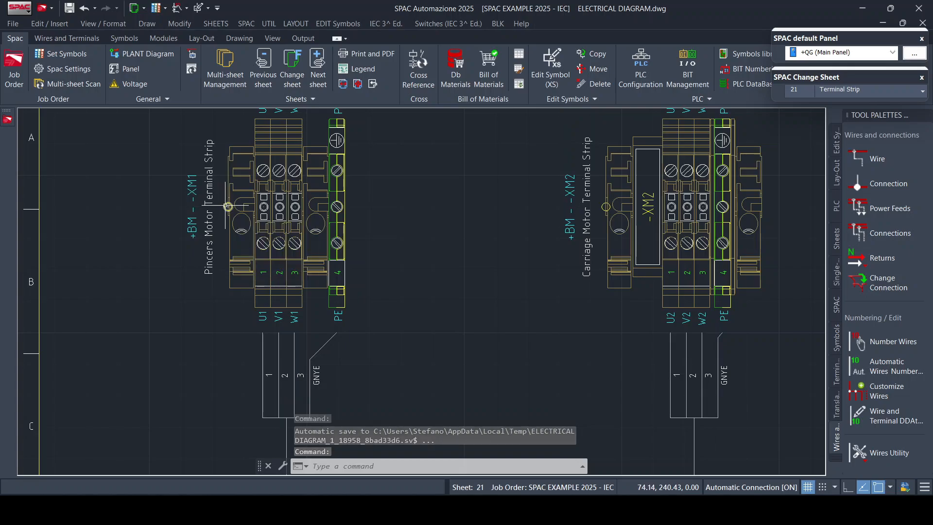
double_click(224, 206)
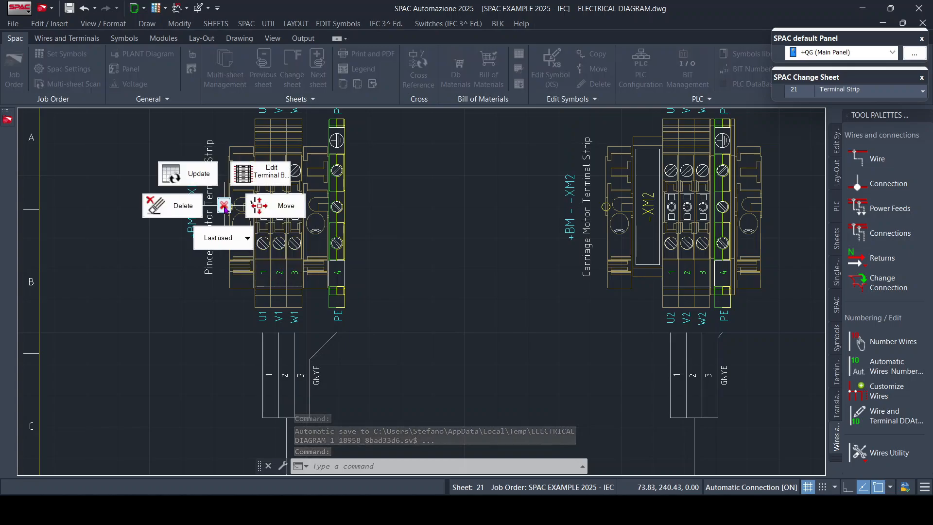
left_click(195, 172)
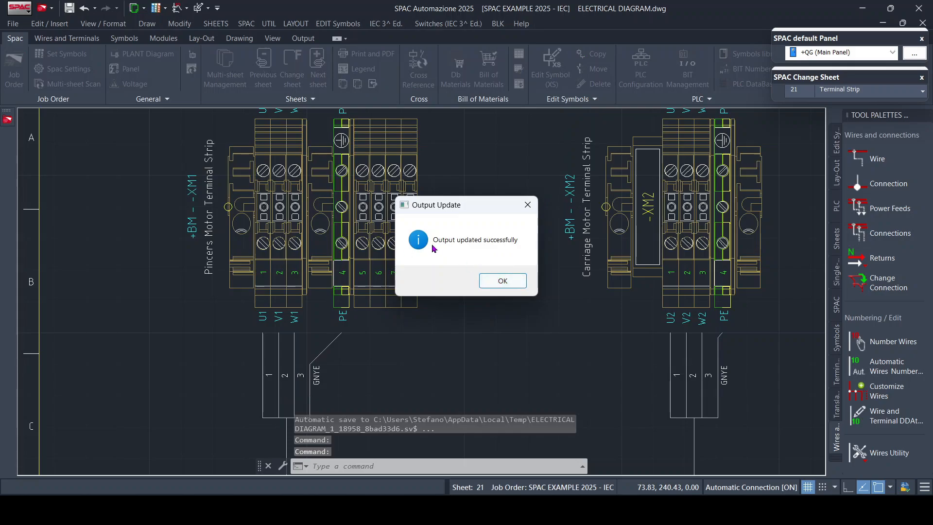
left_click(502, 281)
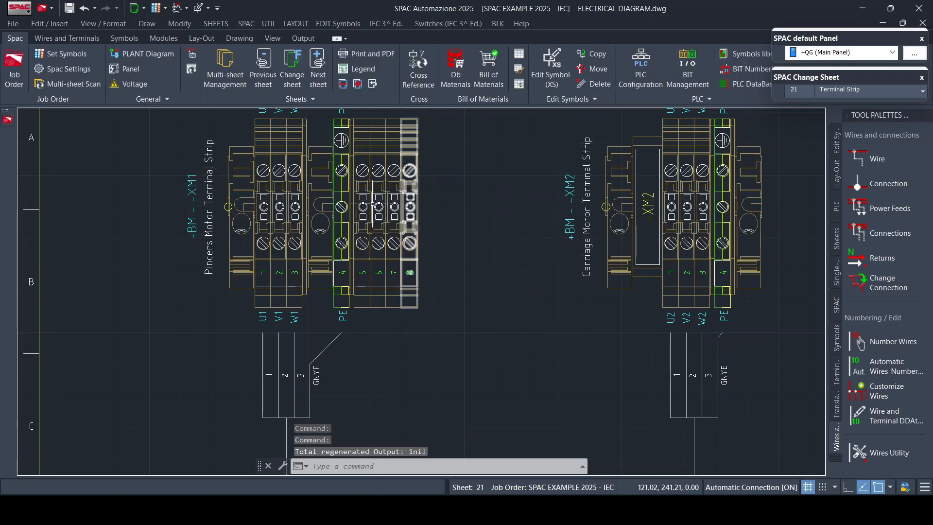
Switch to the Weidmüller Configurator, verify the -XM1 strip, and auto-solve the missing WEW 35/2 end bracket on Mounting rail 1
scroll(426, 262, "down", 2)
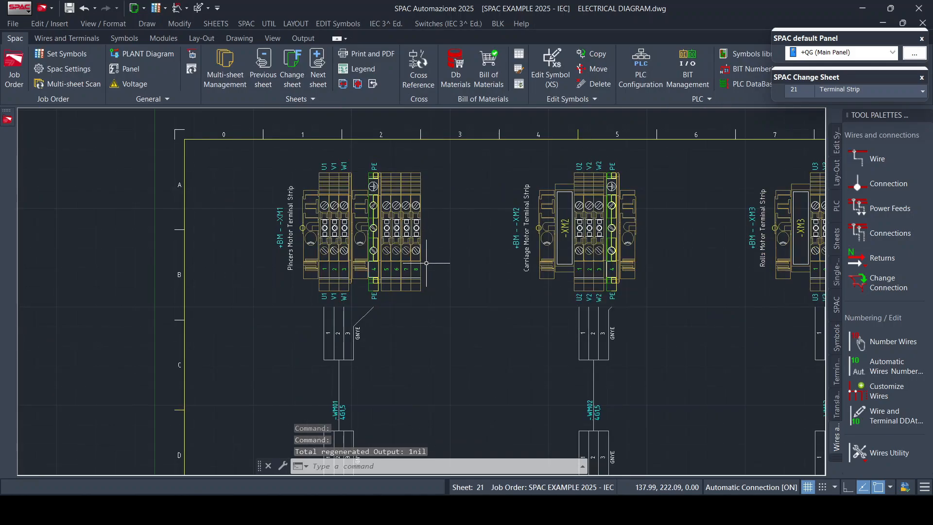
left_click(641, 510)
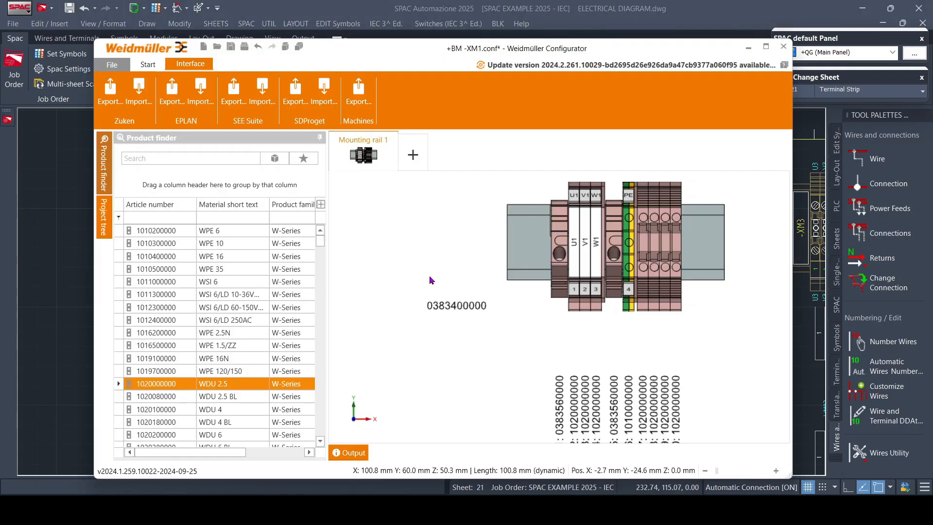
left_click(152, 66)
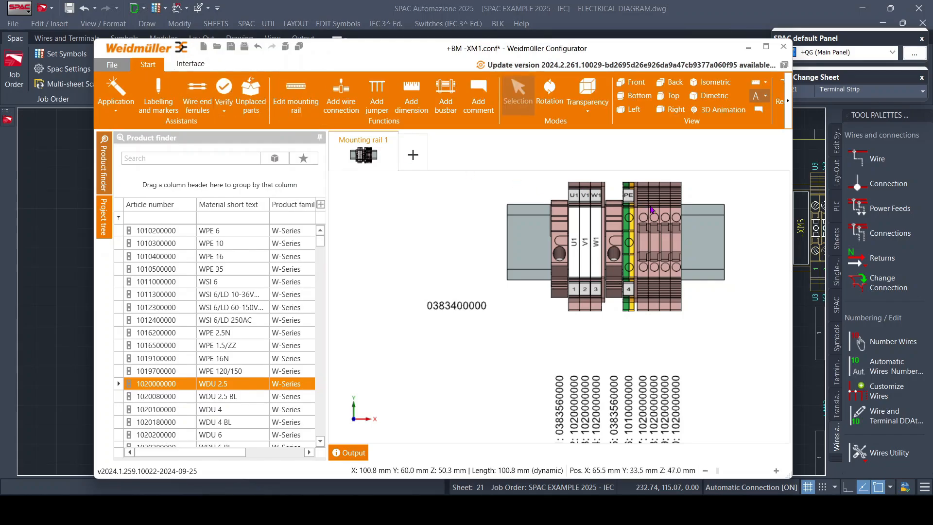
left_click(224, 88)
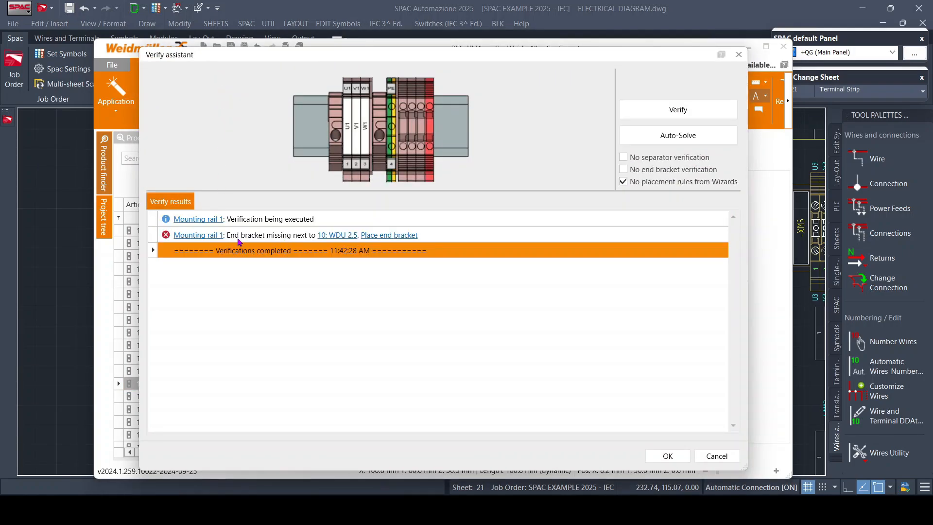
left_click(680, 137)
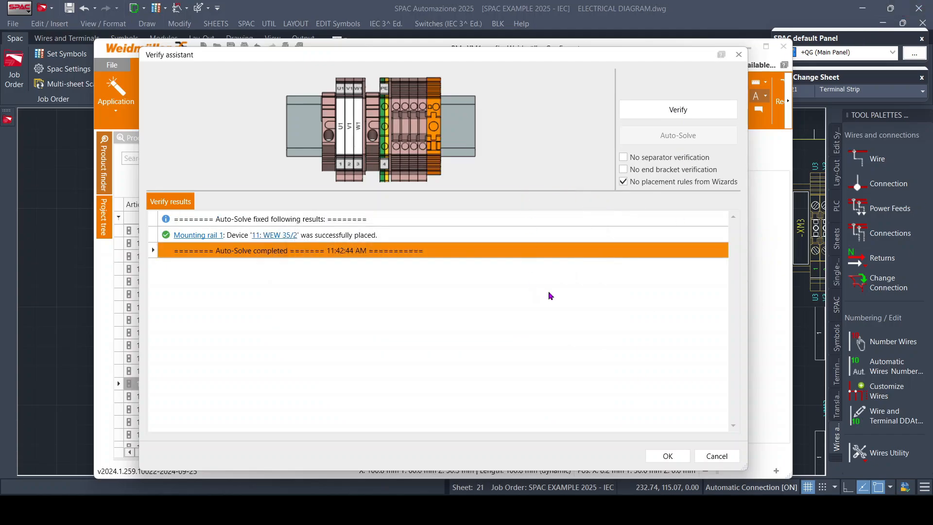
left_click(664, 455)
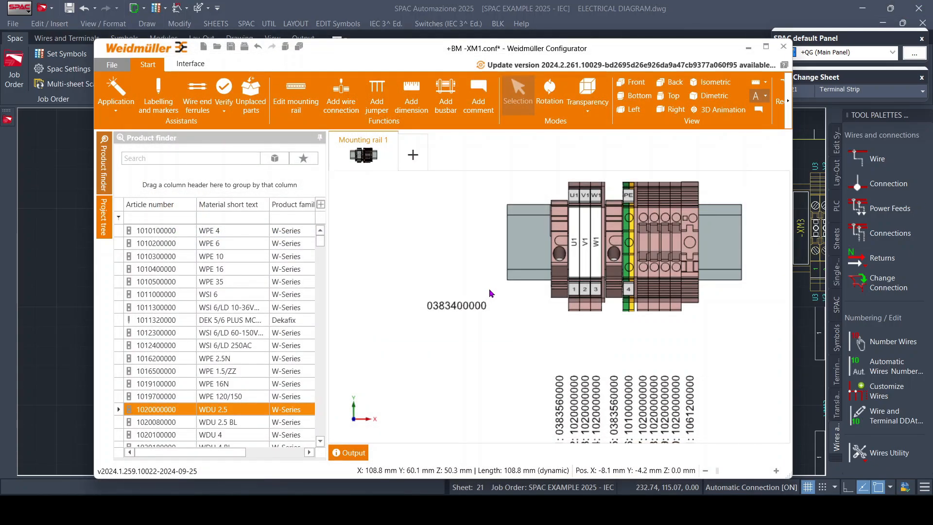
Export the corrected strip to SDProget as a WMCtoSPAC file named result, and return to SPAC Automazione
left_click(190, 64)
left_click(295, 97)
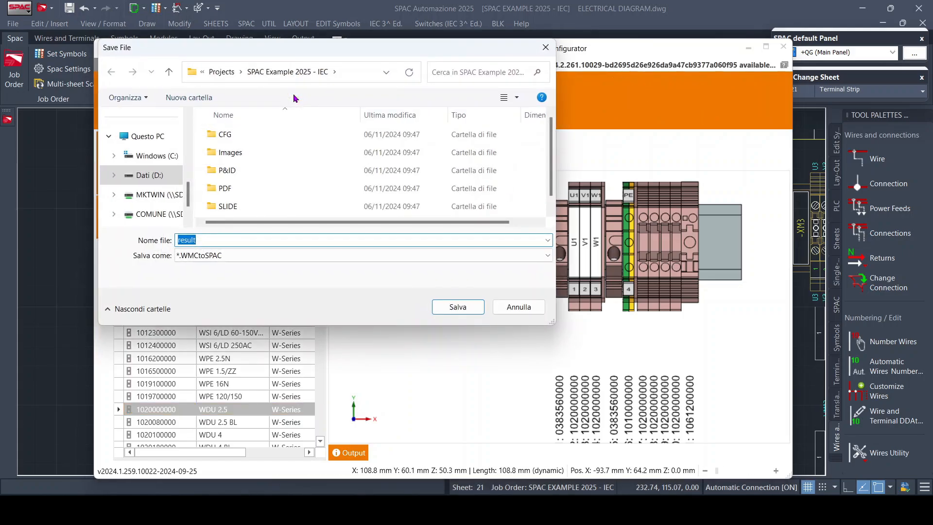
key("Return")
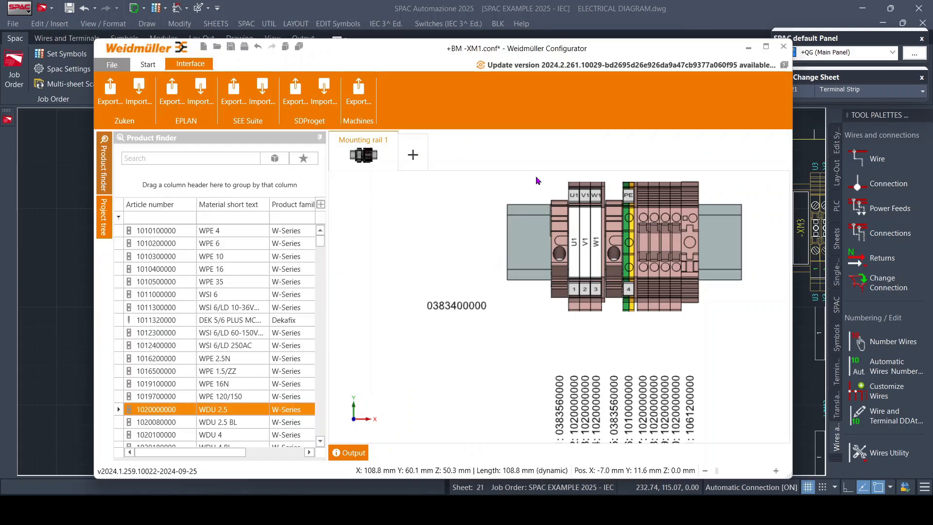
left_click(625, 16)
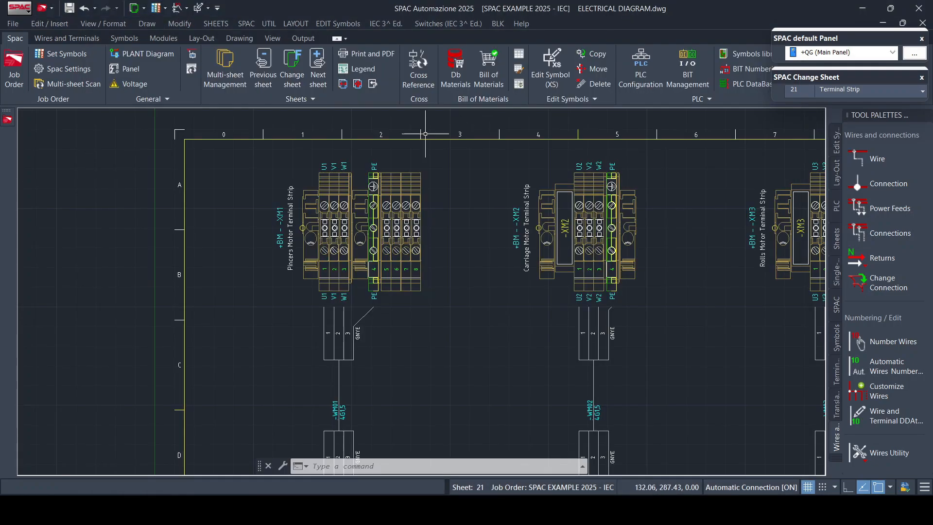
Reimport result.WMCtoSPAC from the Weidmüller Configurator into terminal block -XM1 of panel +BM, save it, and exit terminal block management
left_click(245, 26)
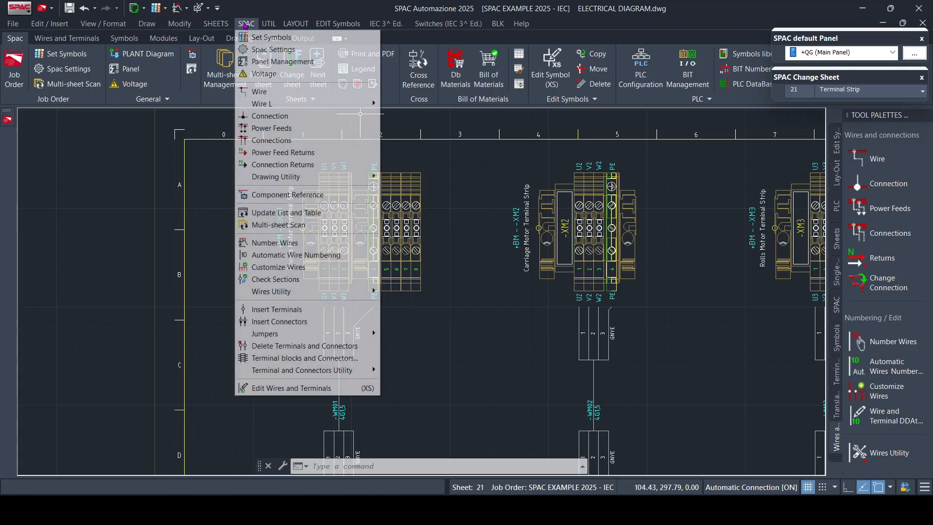
left_click(287, 377)
left_click(475, 123)
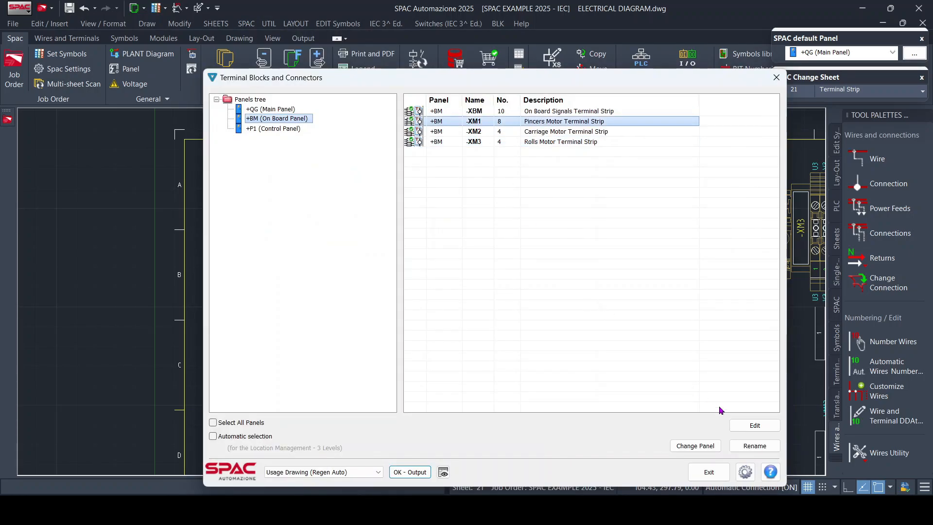
left_click(754, 424)
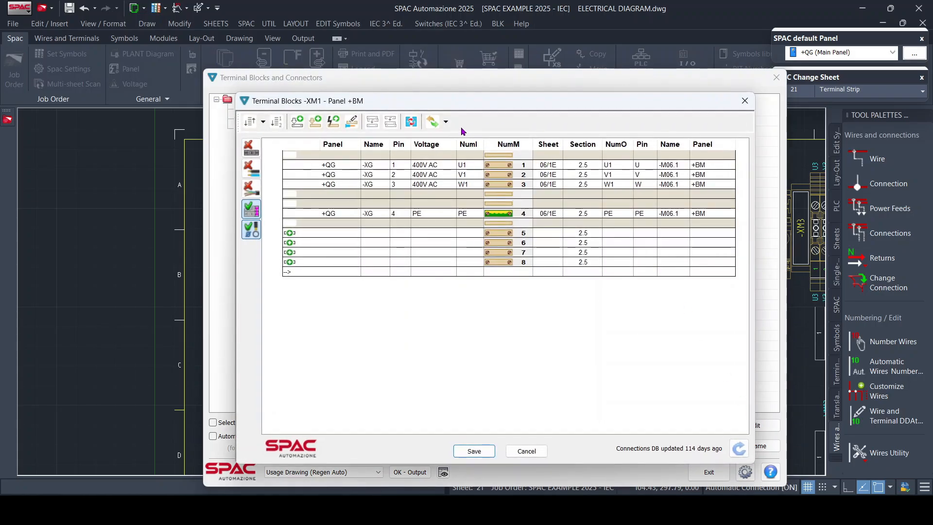
left_click(445, 122)
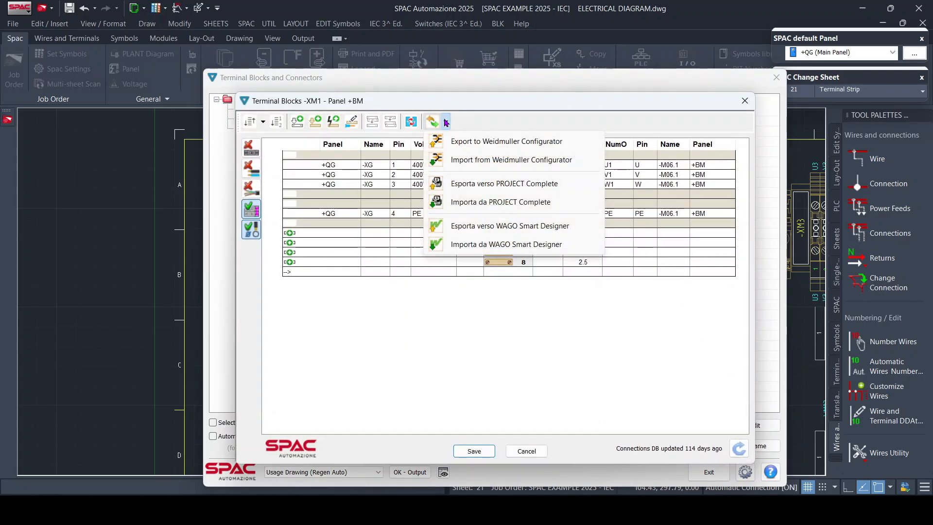
left_click(469, 161)
left_click(512, 302)
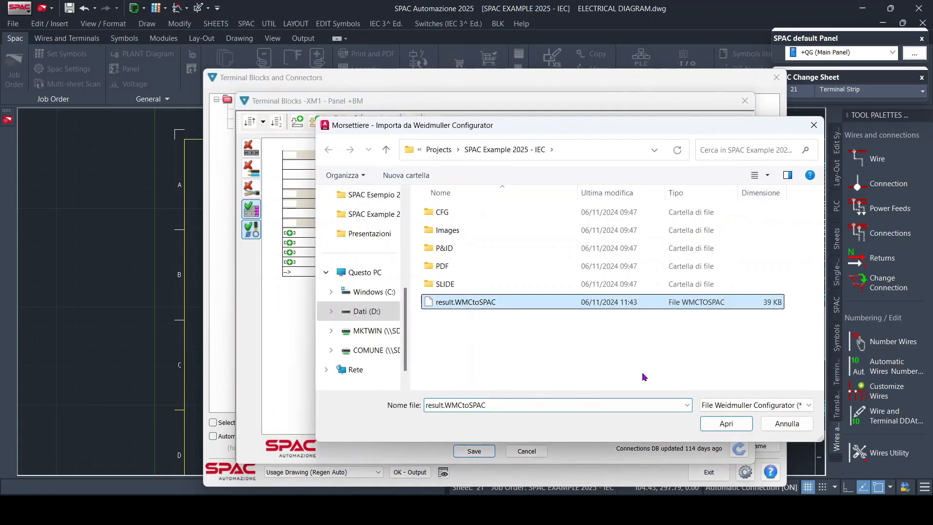
left_click(724, 422)
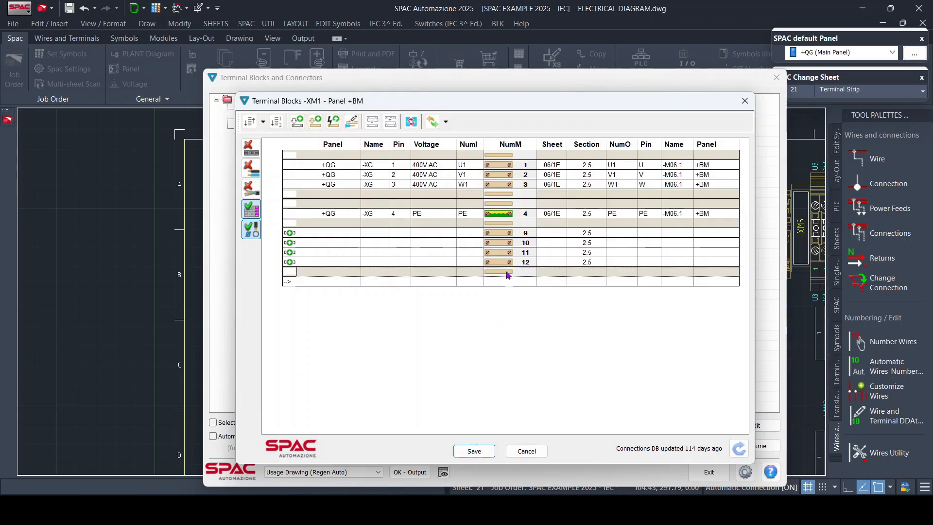
left_click(475, 451)
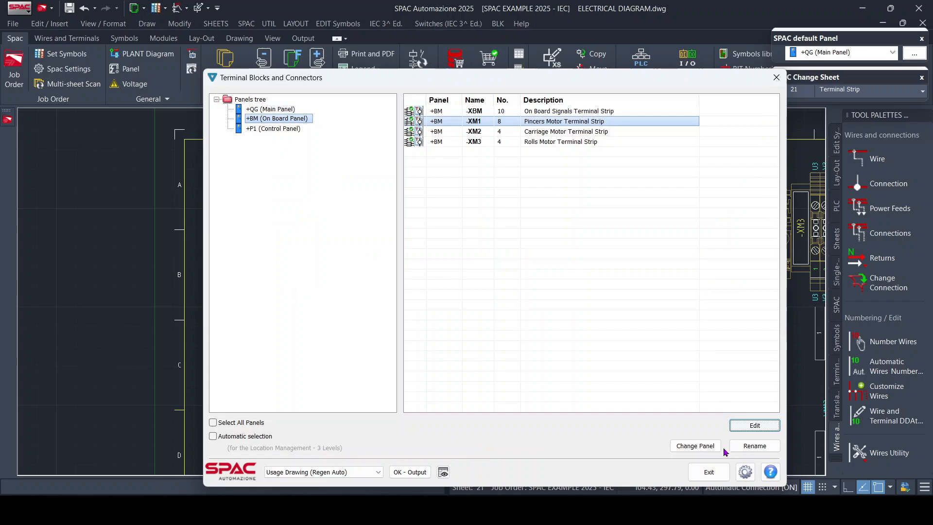
left_click(709, 472)
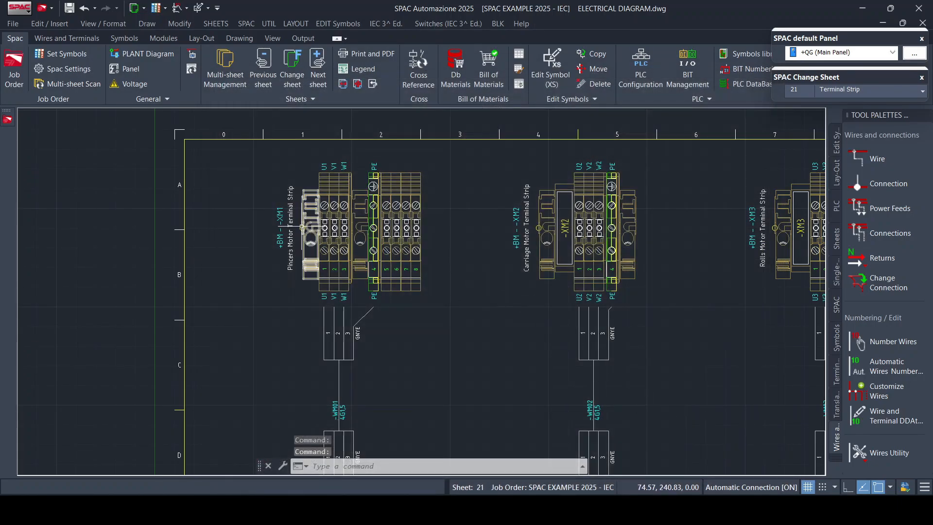
Update the -XM1 Pincers Motor Terminal Strip drawing on sheet 21 with the reimported configuration
left_click(302, 227)
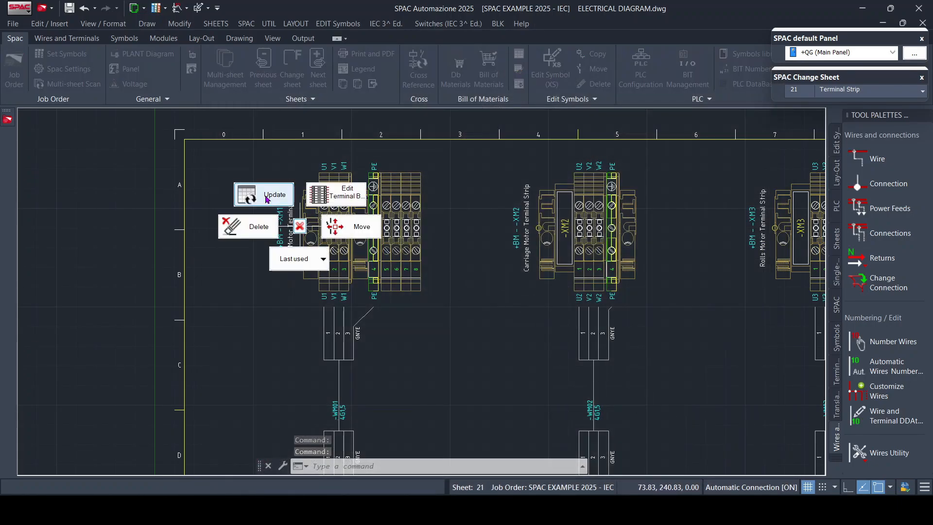
left_click(267, 198)
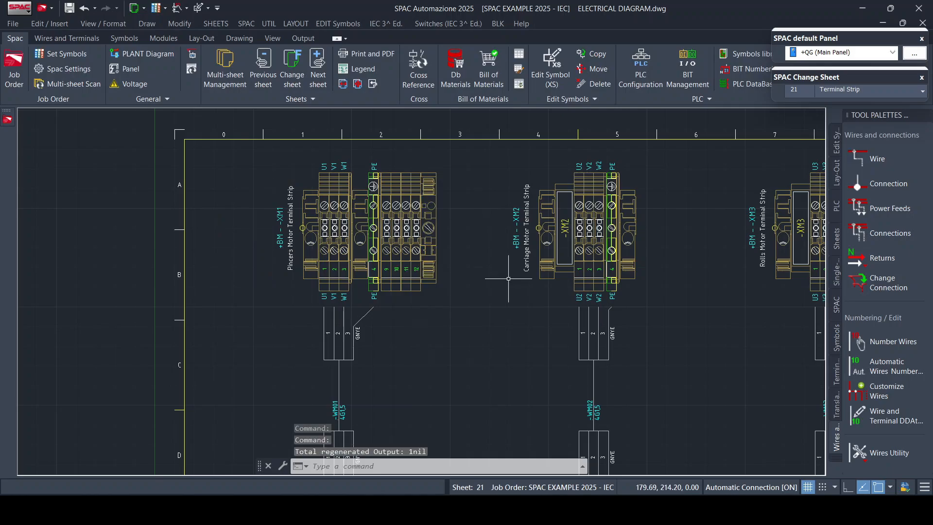